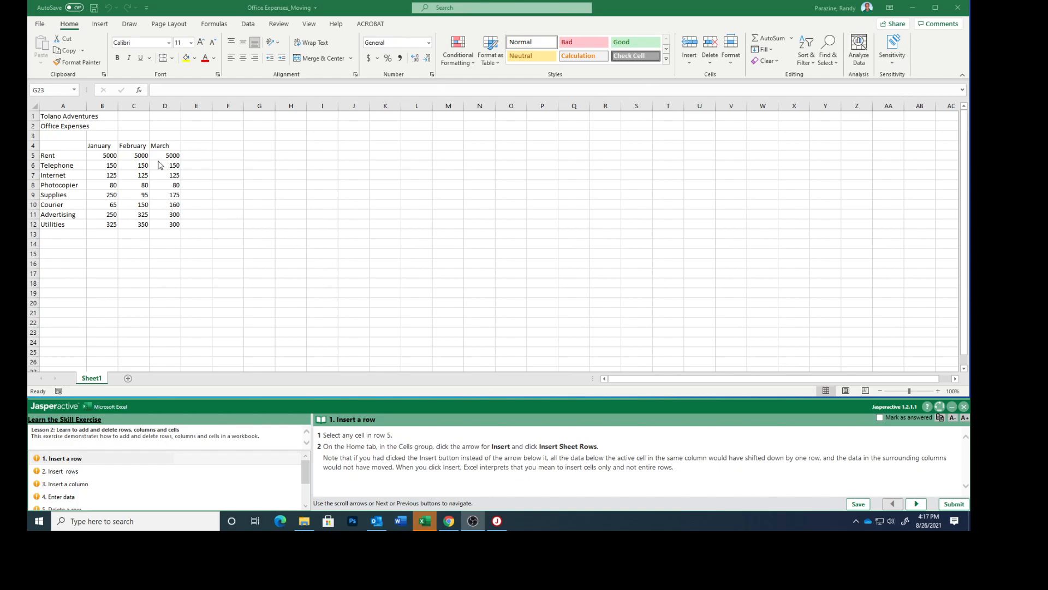
Insert a sheet row above the Rent row at row 5, and mark the row insertion task as answered
left_click(103, 155)
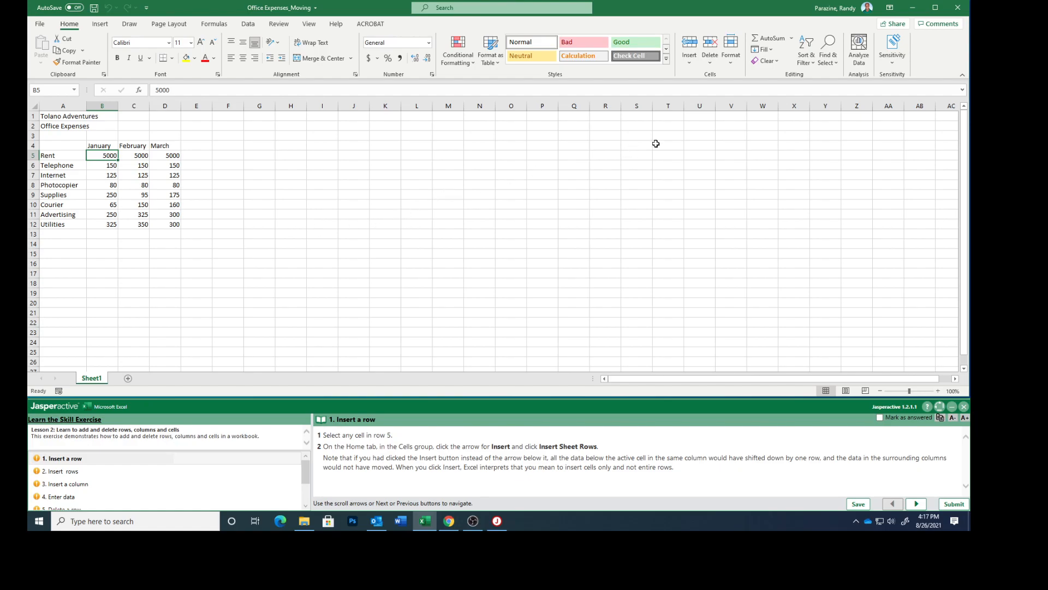
left_click(689, 63)
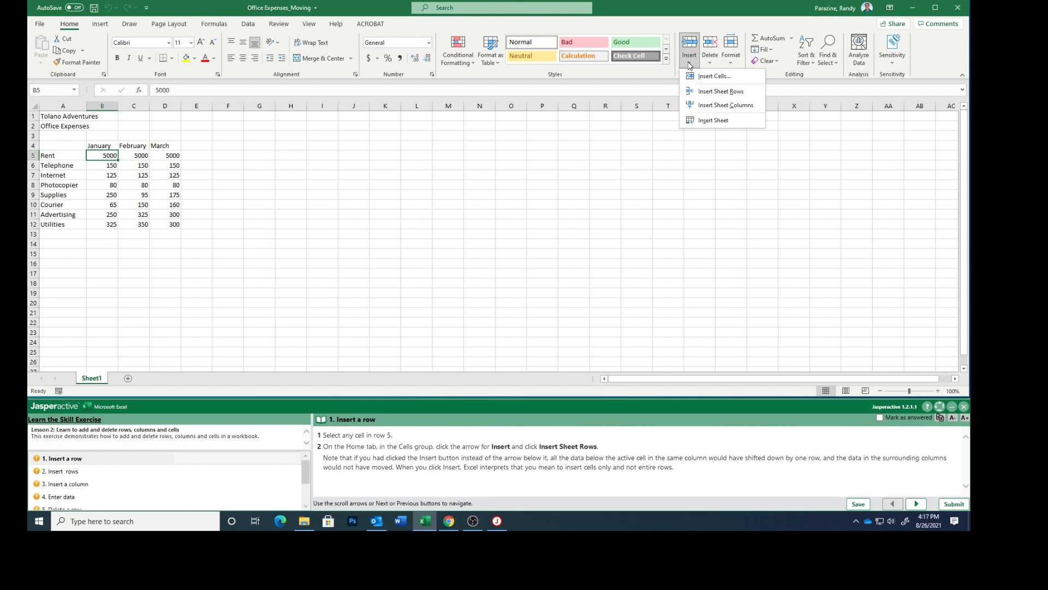
left_click(701, 91)
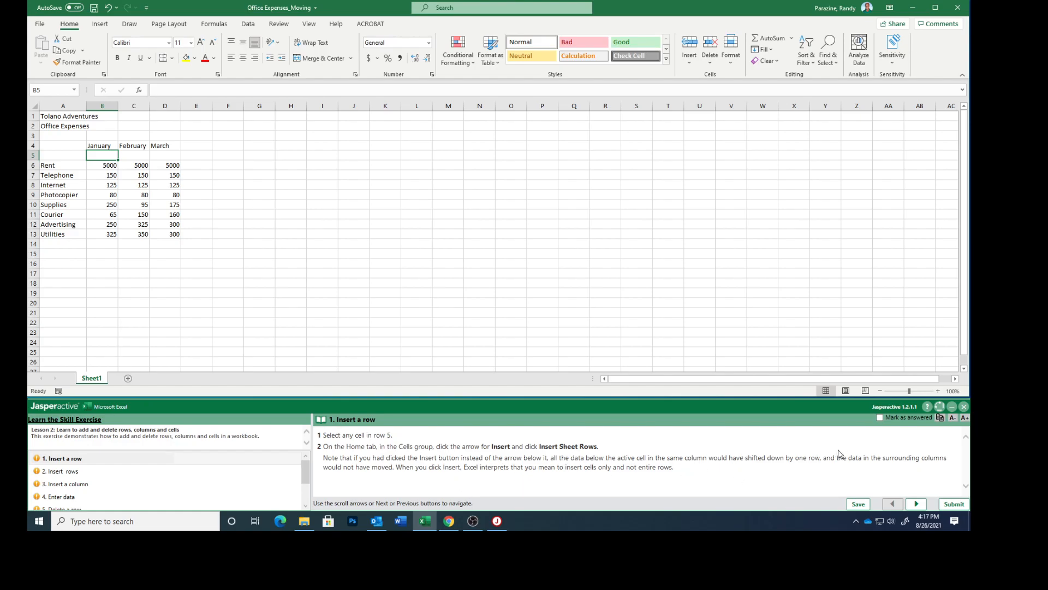
left_click(879, 417)
left_click(917, 504)
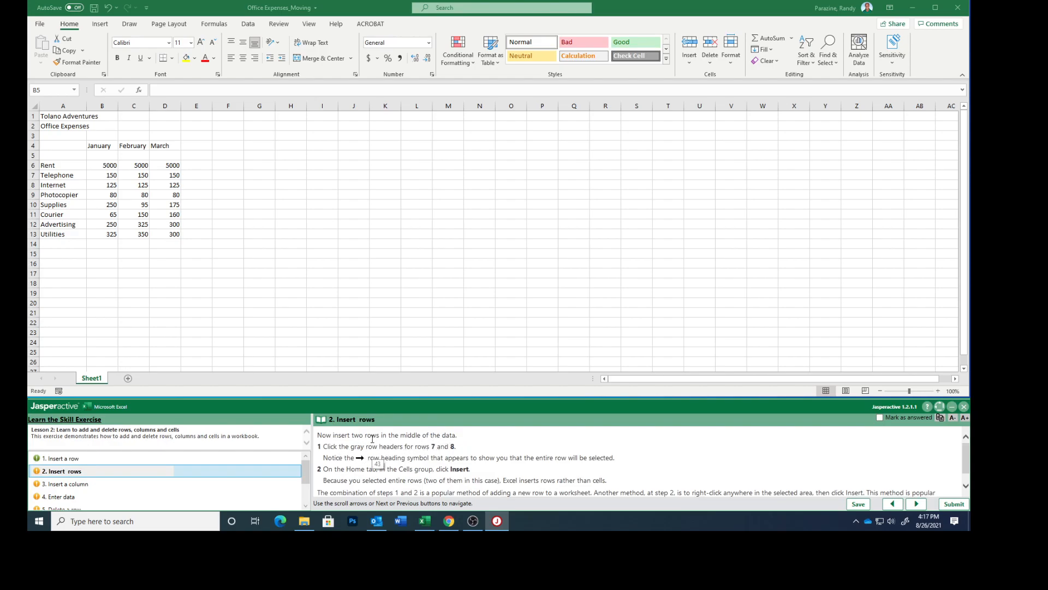
Insert two blank rows at rows 7 and 8, below Rent, and mark the task as answered
left_click(32, 174)
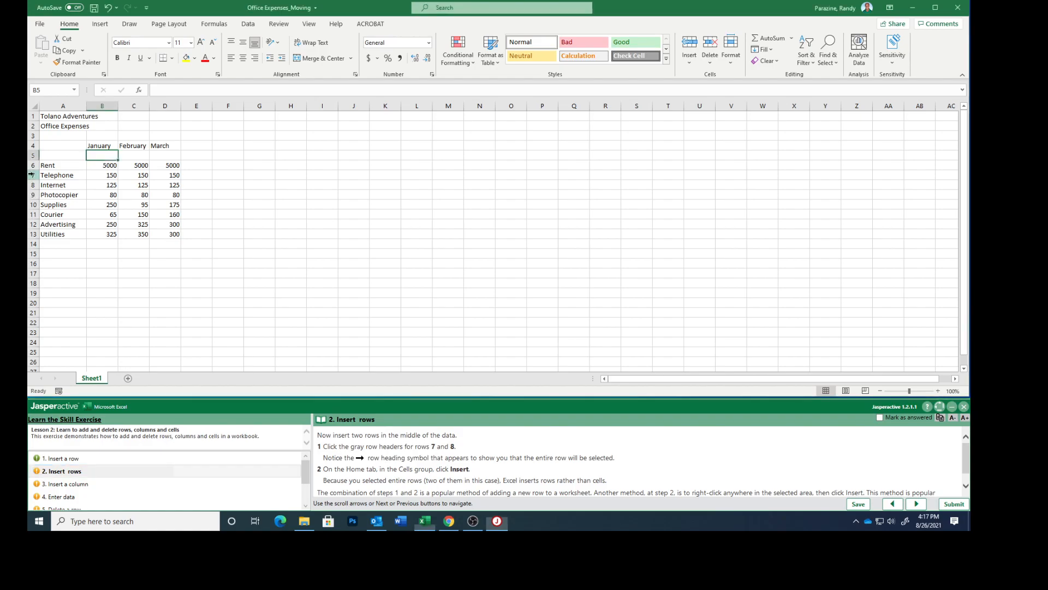
left_click_drag(32, 175, 32, 182)
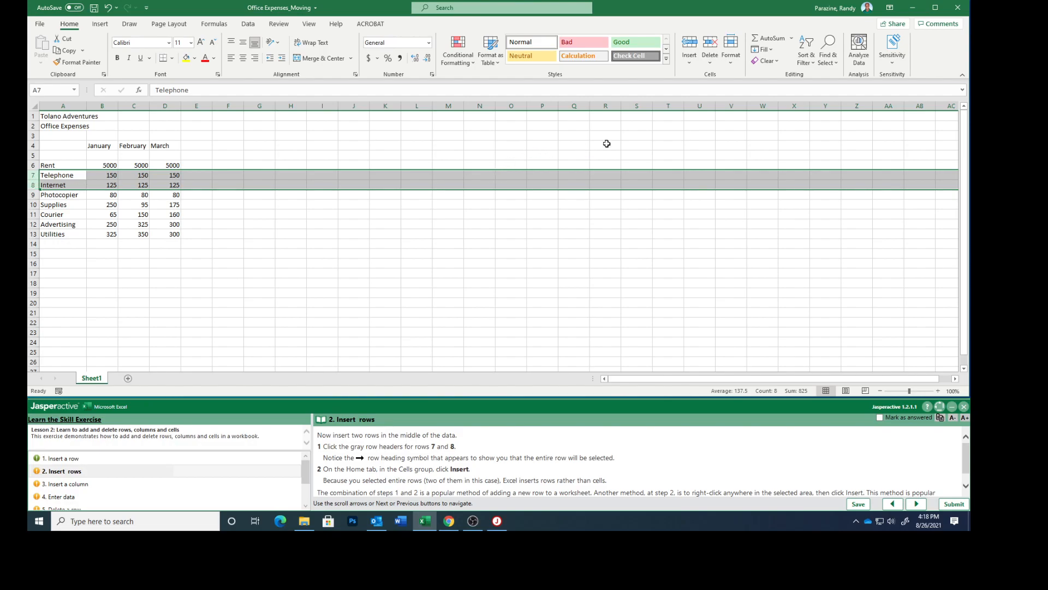
left_click(690, 43)
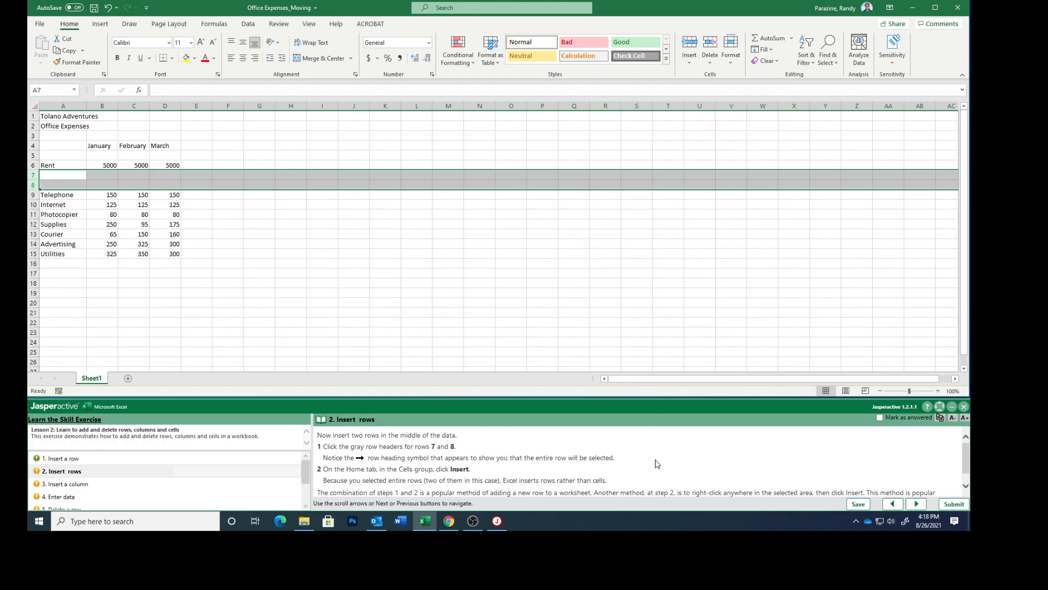
scroll(657, 464, "down", 1)
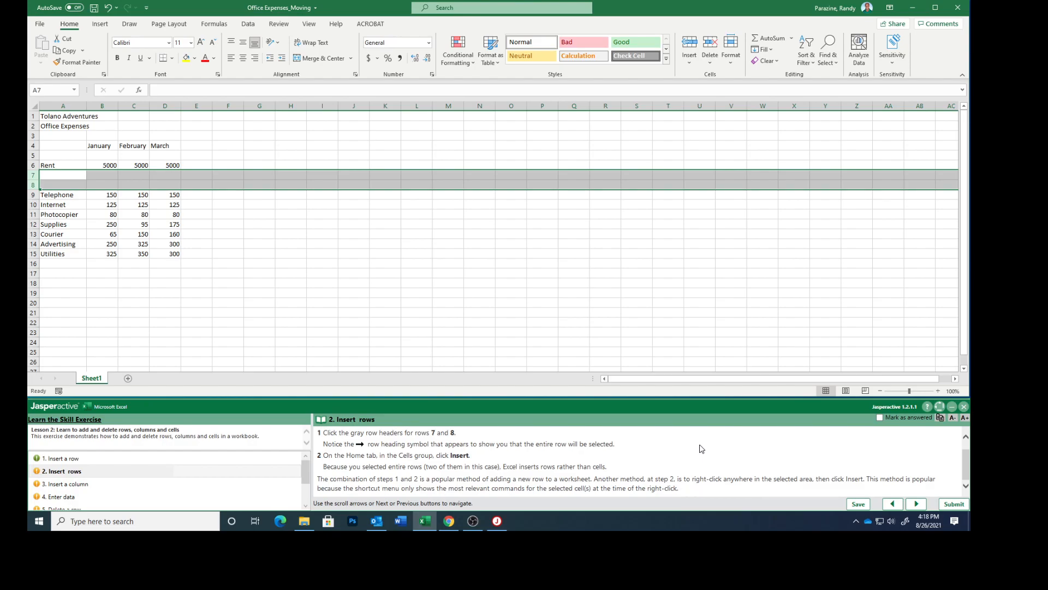
left_click(879, 418)
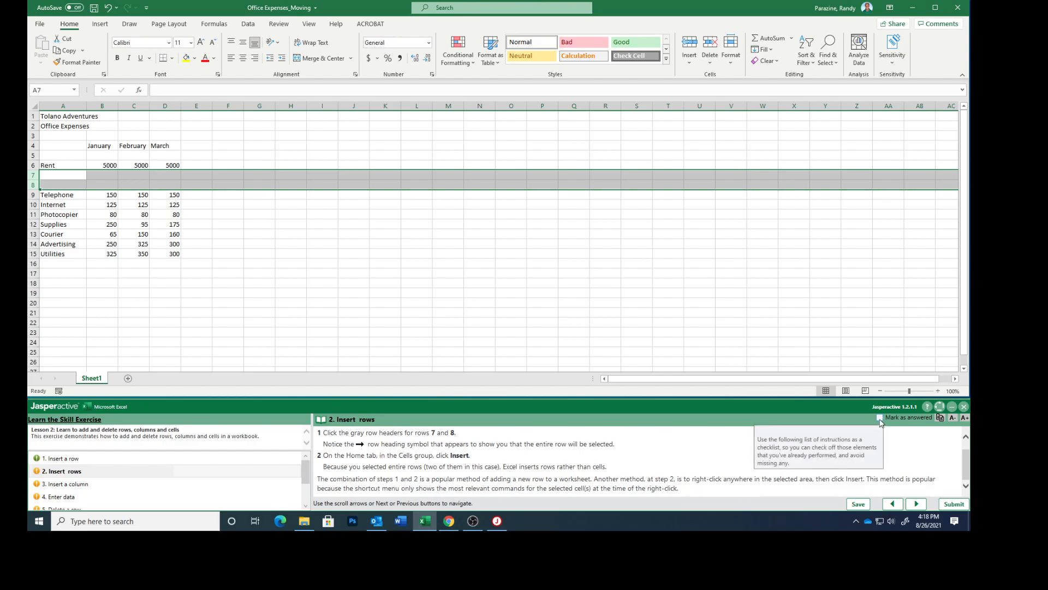
left_click(917, 504)
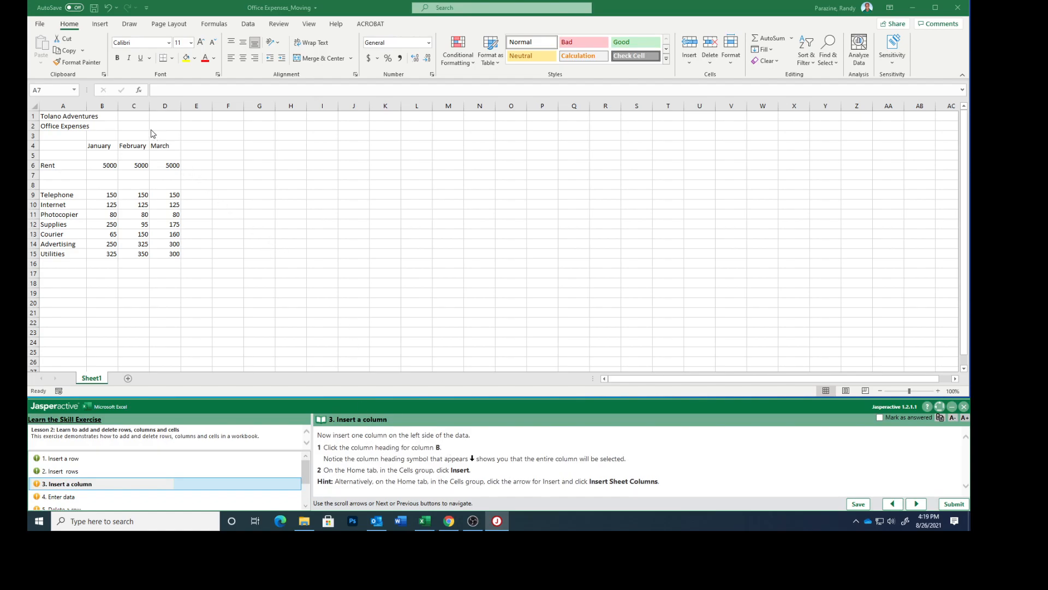
Insert a blank column at column B, before January, and mark the column insertion task as answered
left_click(103, 104)
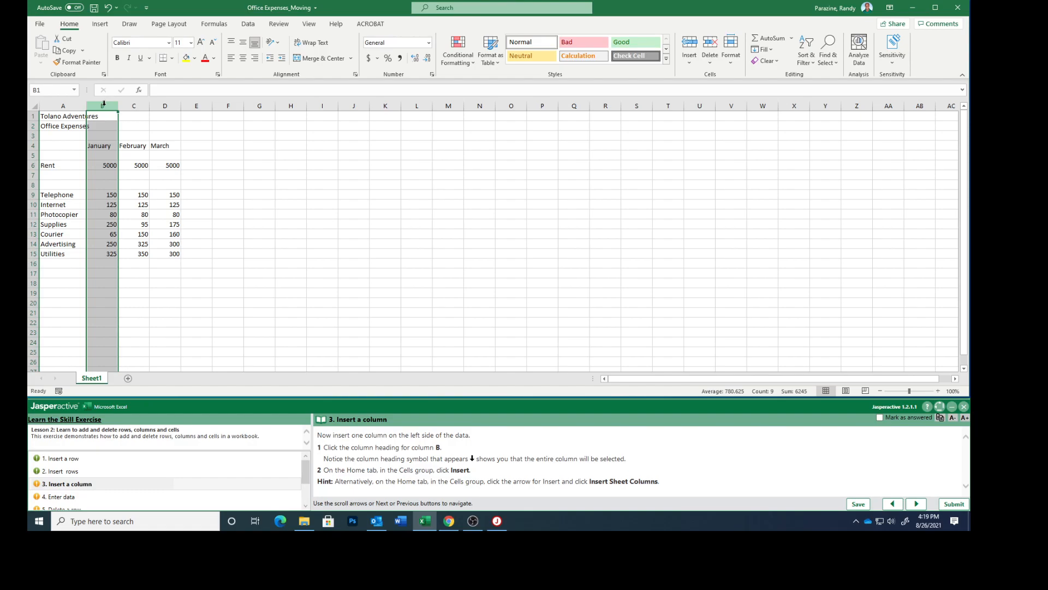
left_click(690, 44)
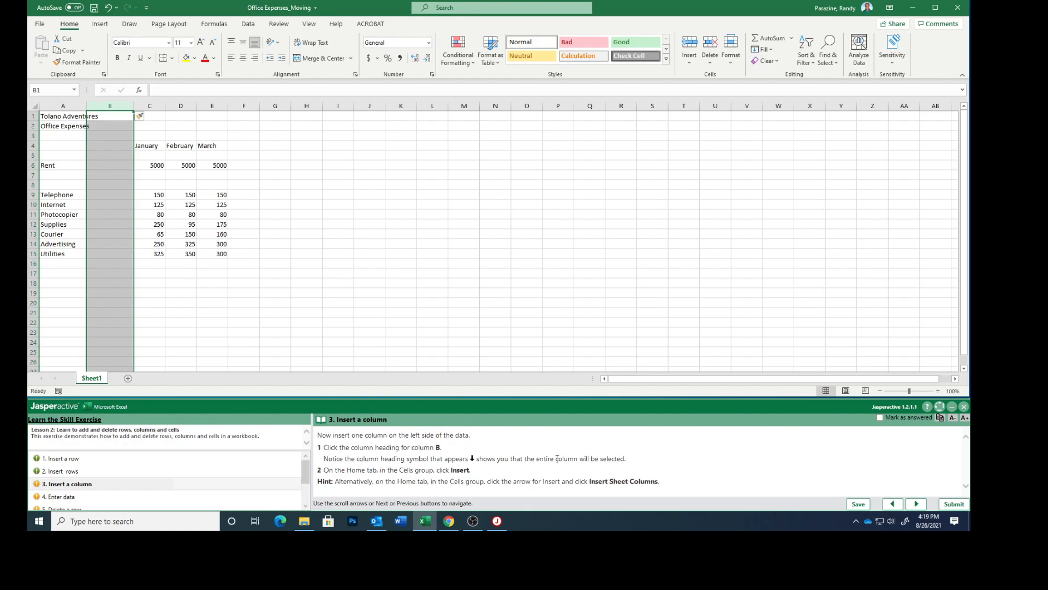
left_click(880, 418)
left_click(916, 503)
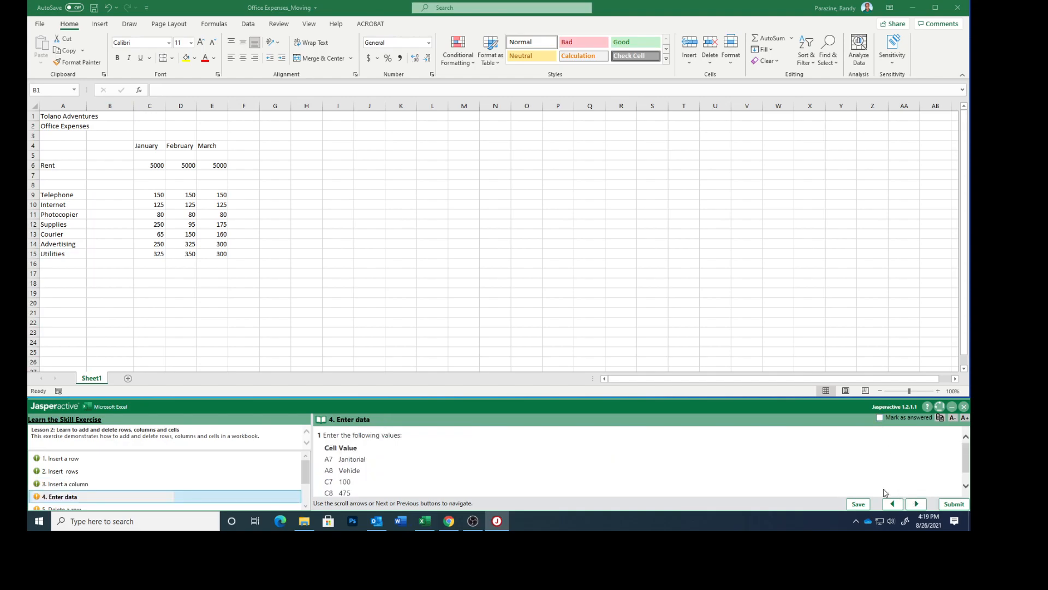
Enter the expense labels Janitorial in cell A7 and Vehicle in cell A8
scroll(466, 457, "down", 1)
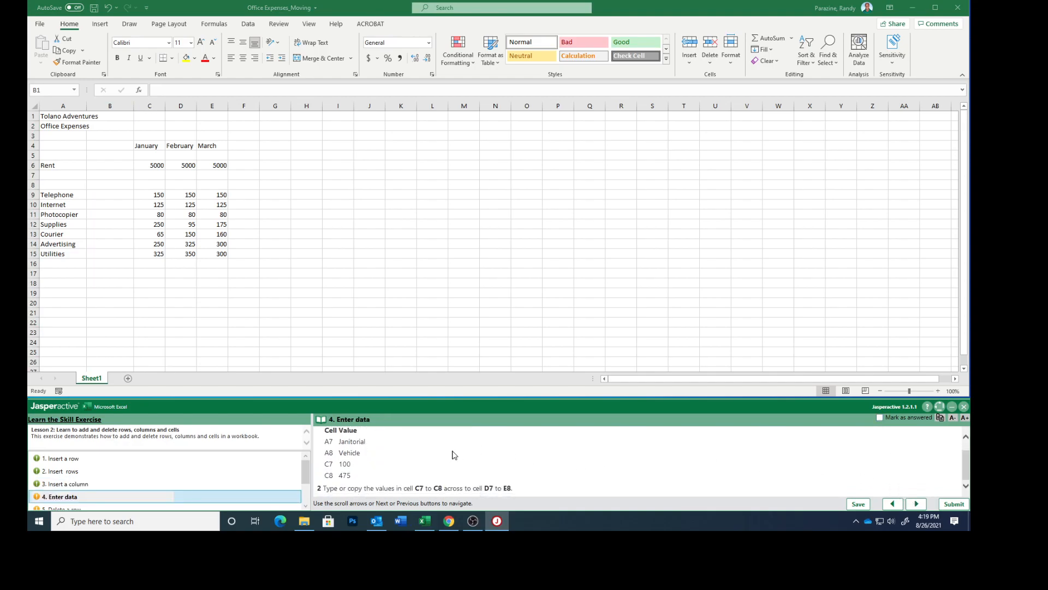
left_click(56, 175)
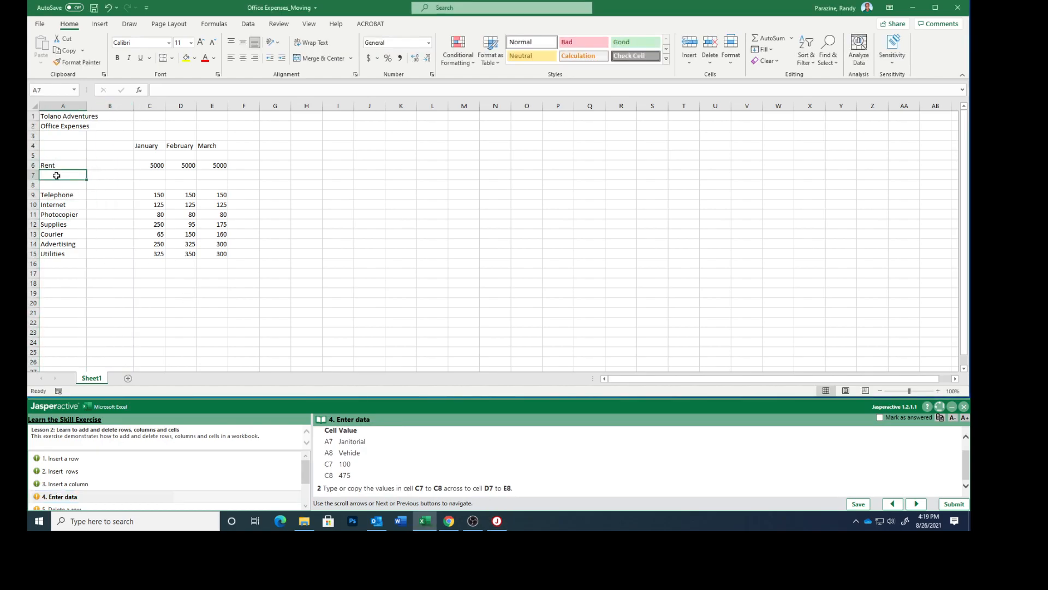
type("Jani")
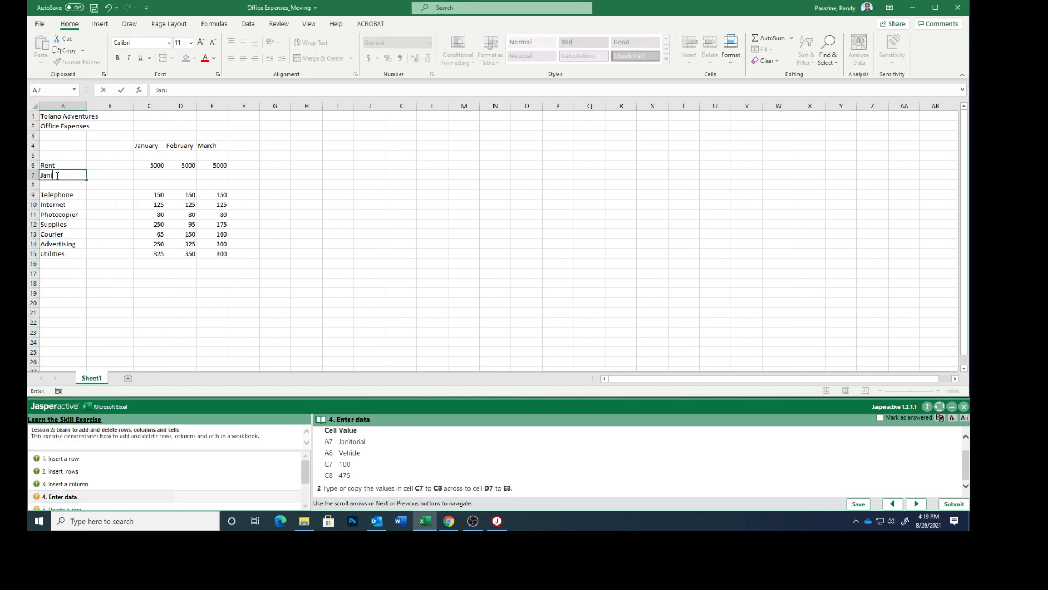
type("torial")
key("Return")
type("Vehicle")
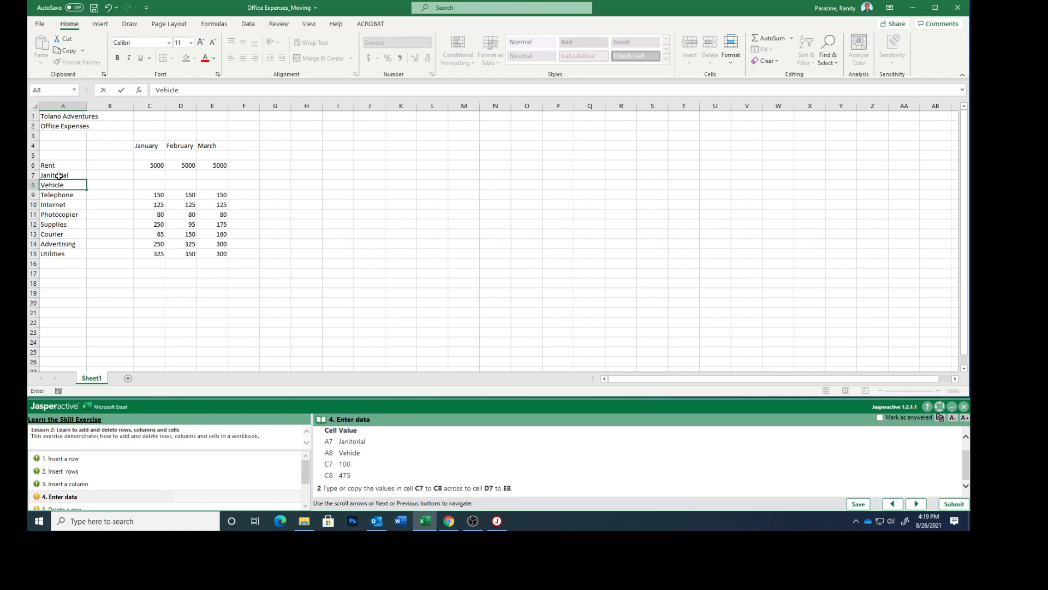
Enter the January amounts 100 in cell C7 and 475 in cell C8
left_click(161, 175)
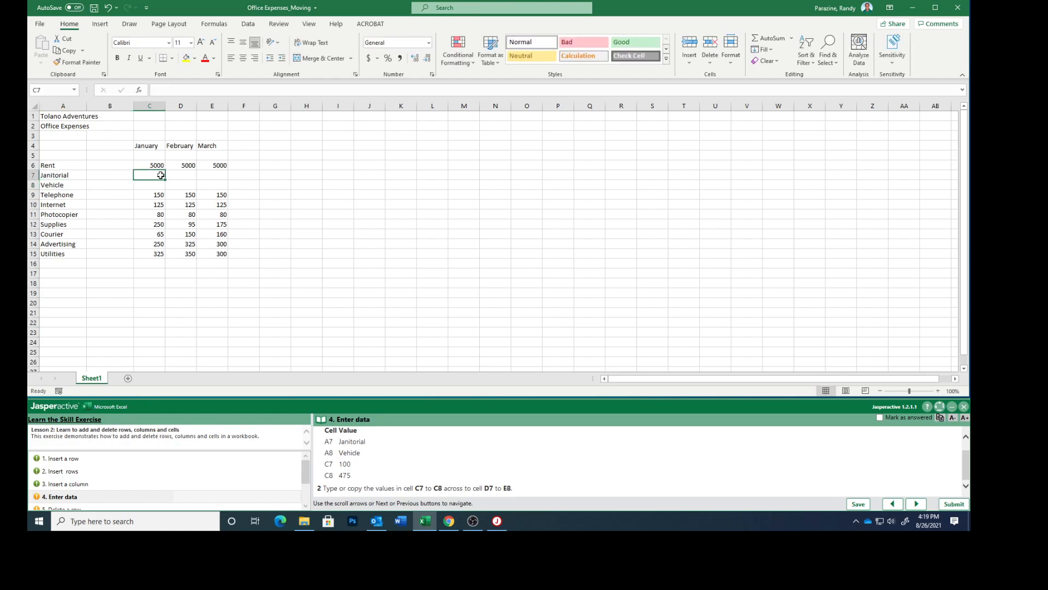
type("100")
key("Return")
type("475")
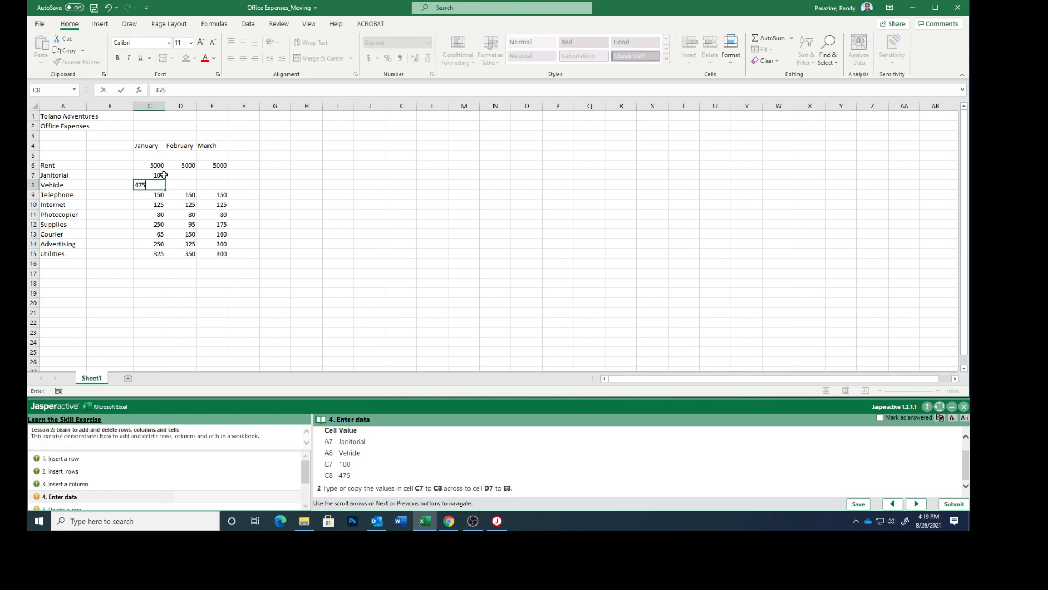
key("Return")
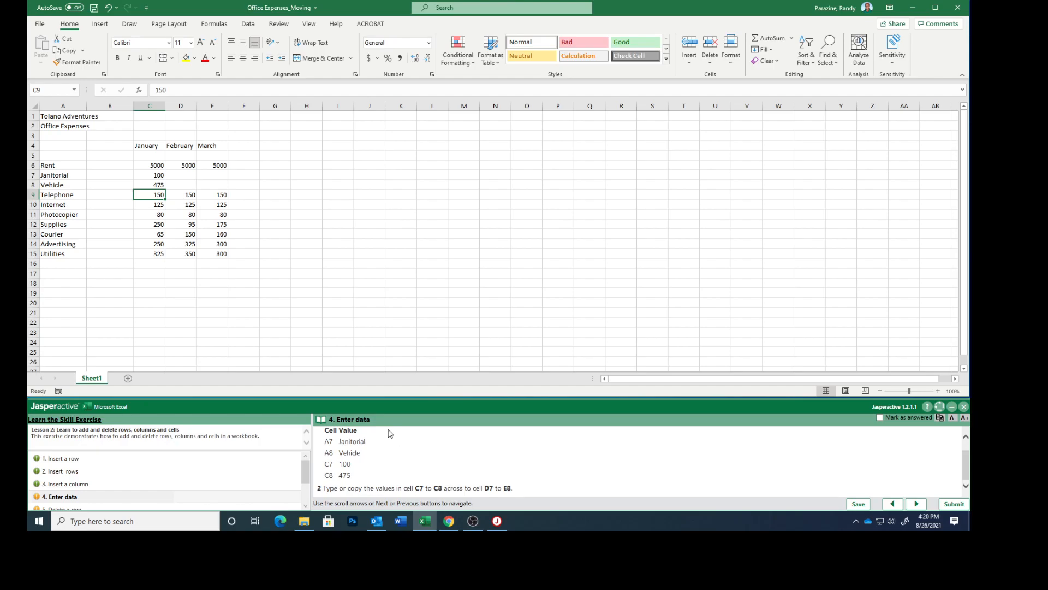
Enter 100 in cells D7 and E7 and 475 in D8 and E8, and mark the data entry task as answered
left_click(181, 178)
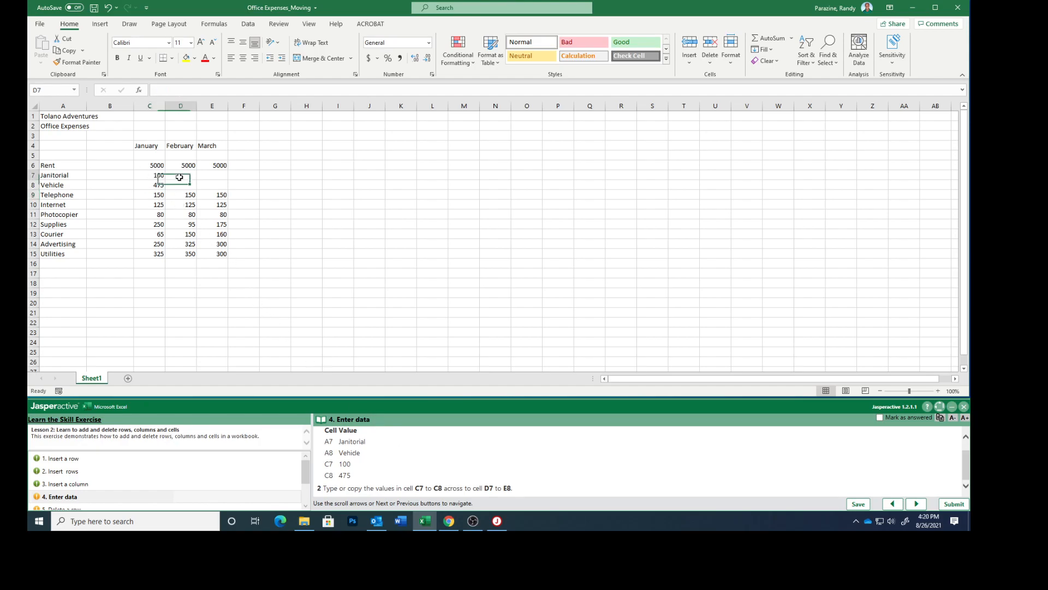
type("100")
key("Tab")
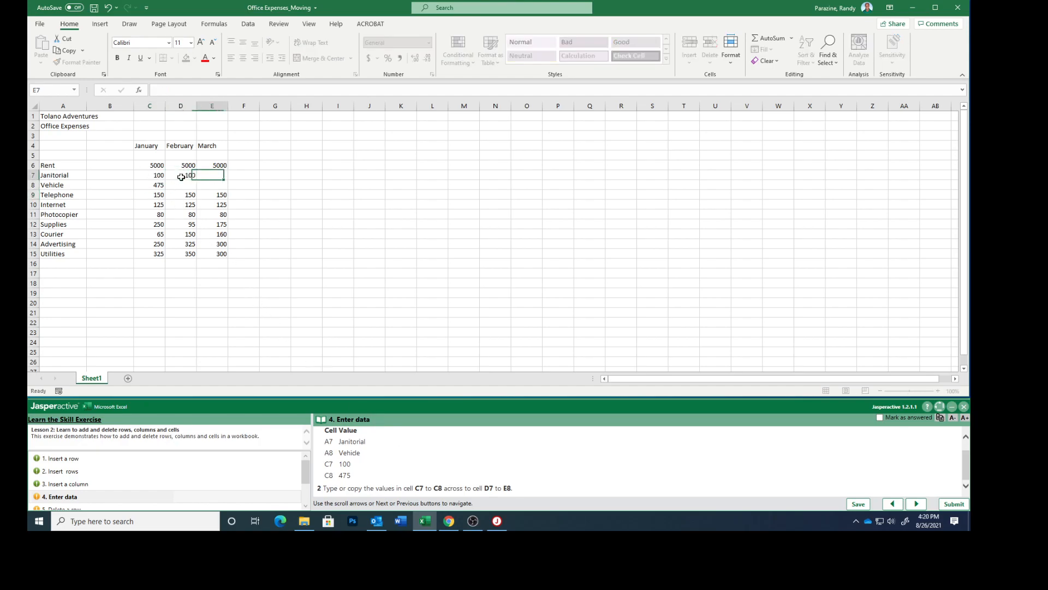
type("100")
key("Return")
type("475")
key("Tab")
type("475")
key("Return")
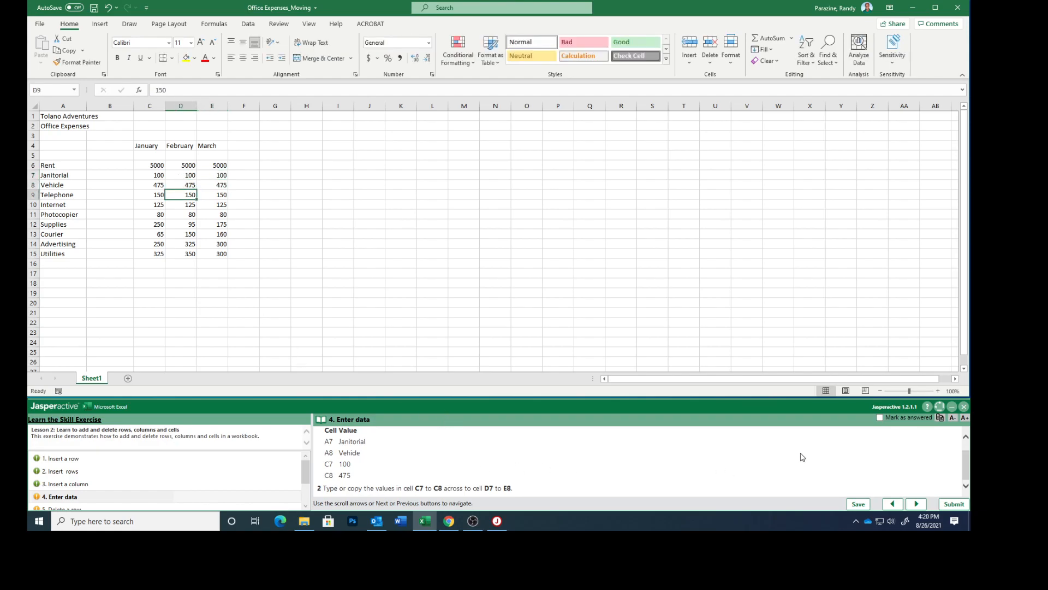
left_click(880, 417)
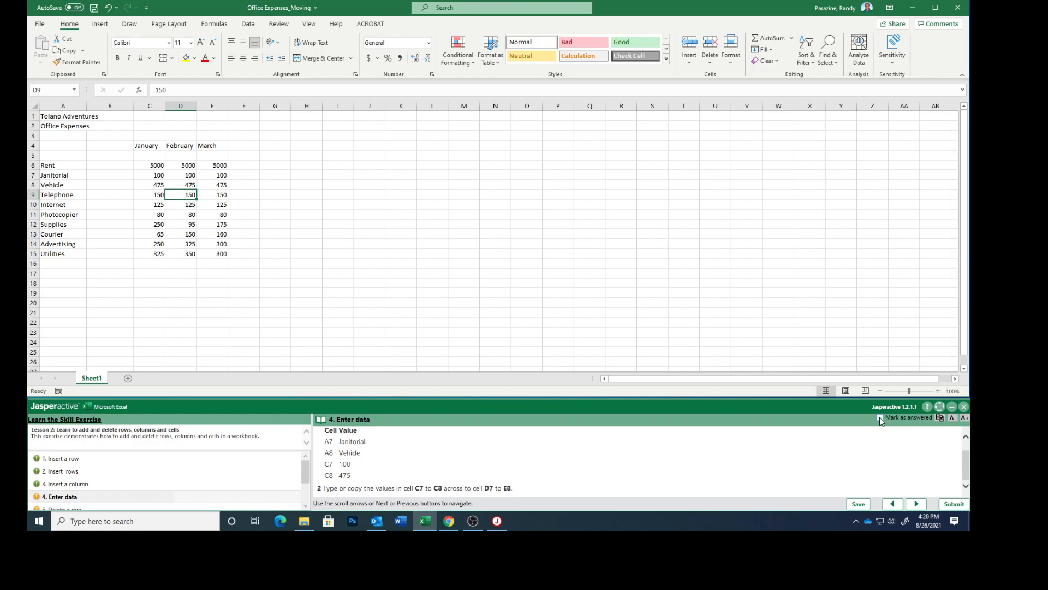
left_click(917, 504)
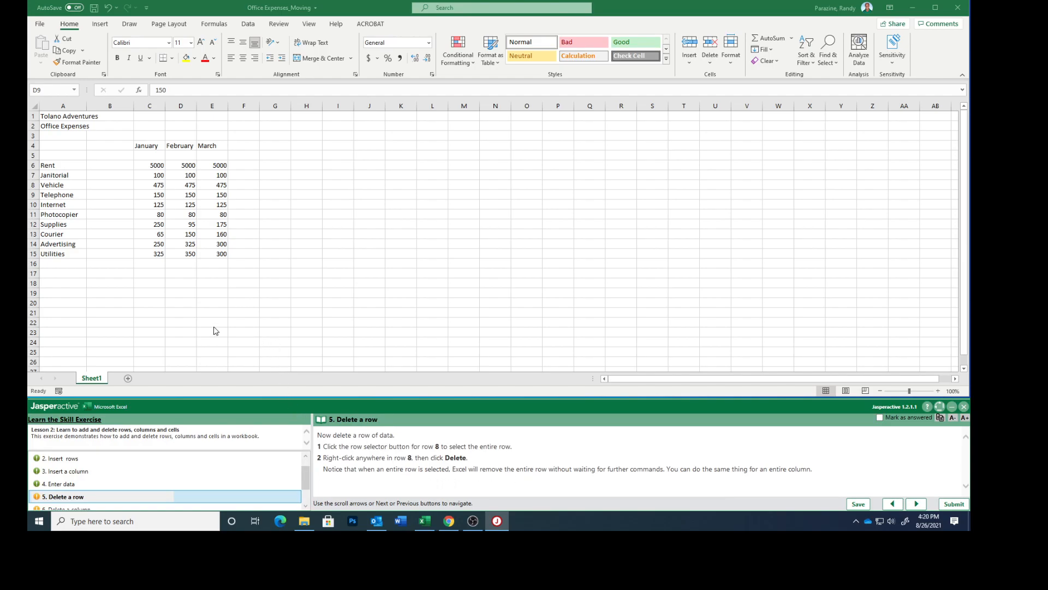
Delete the entire Vehicle row, row 8, and mark the row deletion task as answered
left_click(32, 185)
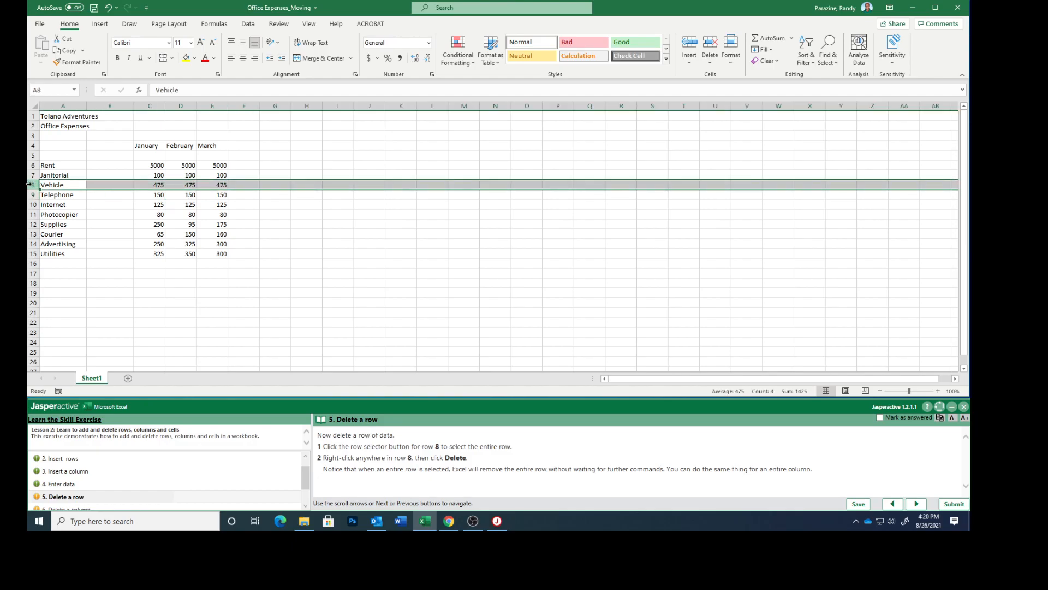
right_click(30, 184)
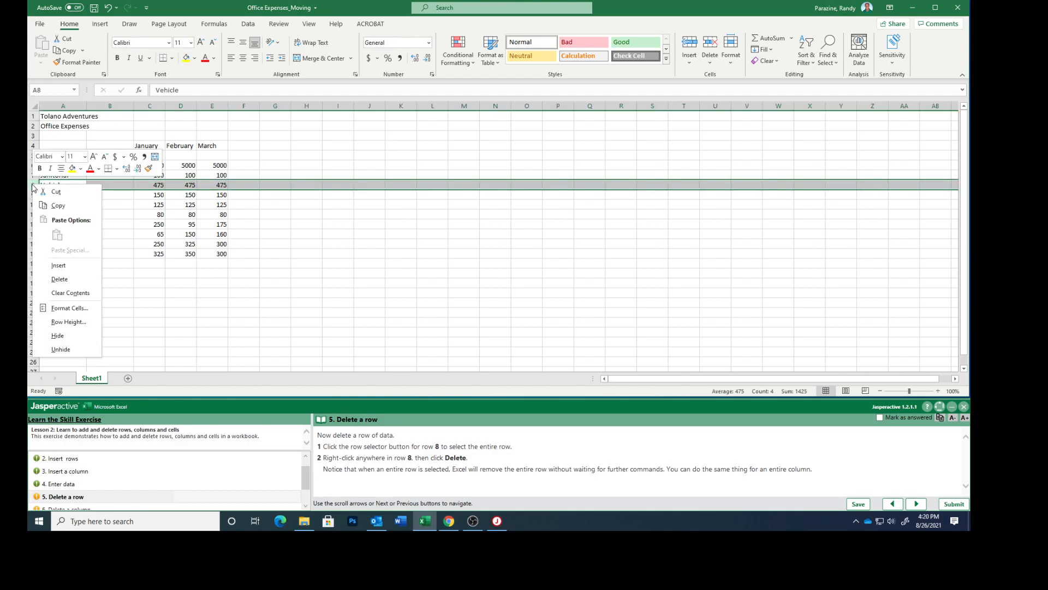
left_click(59, 279)
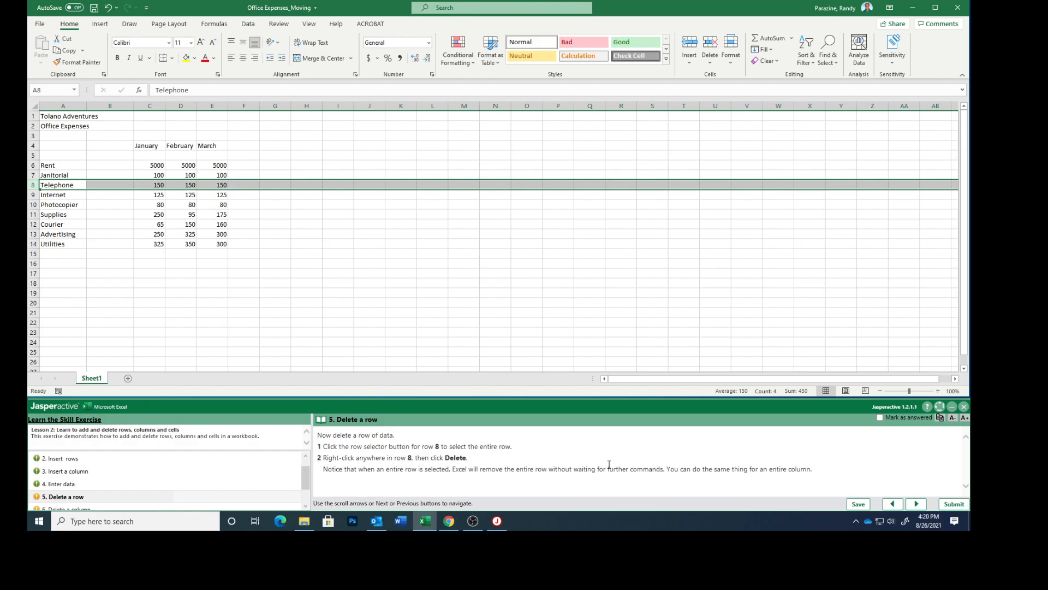
left_click(880, 417)
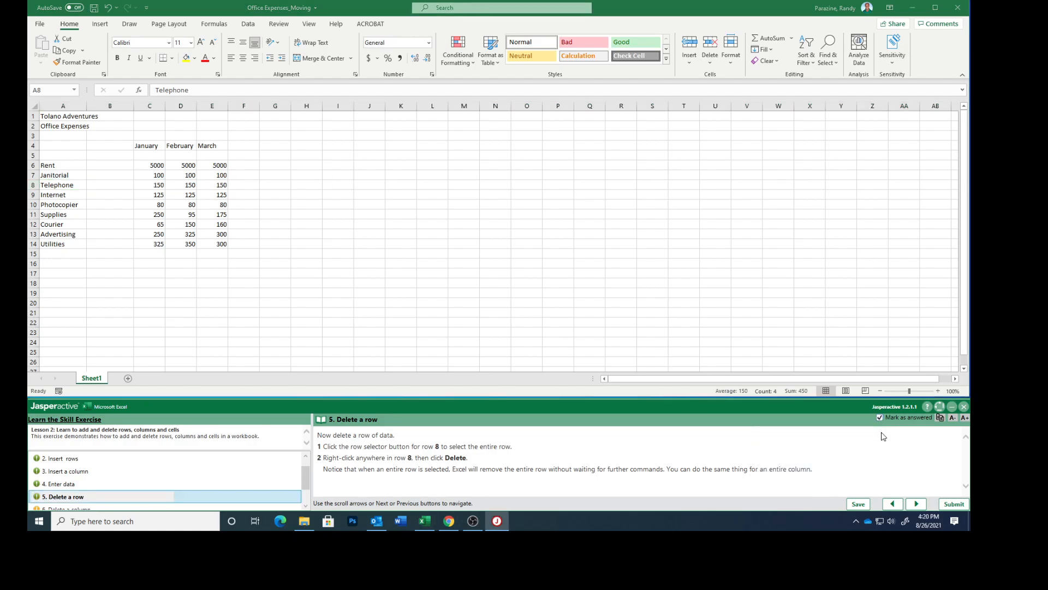
left_click(911, 503)
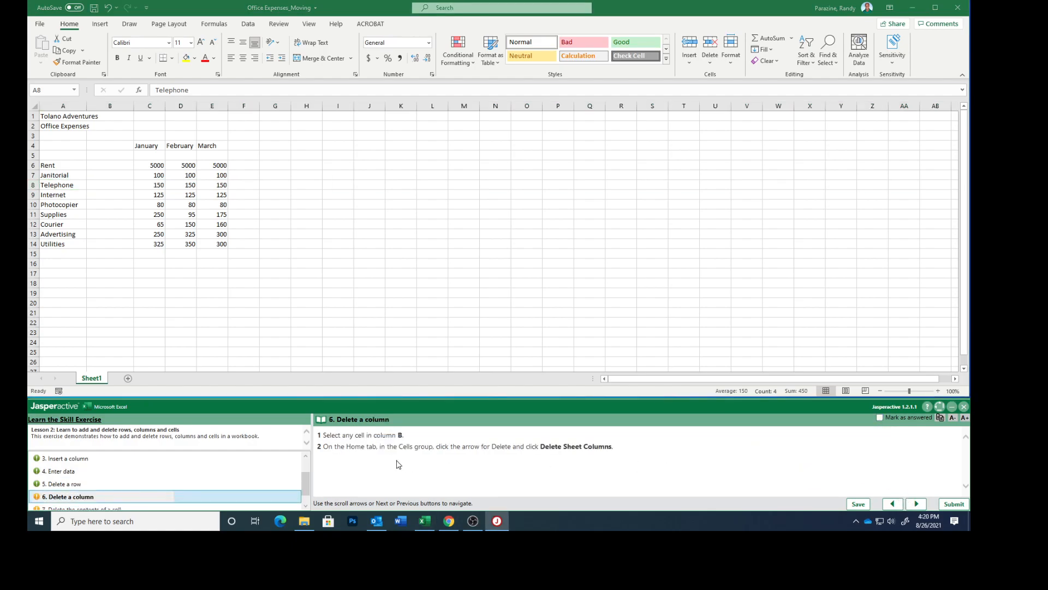
Delete the blank sheet column B and mark the column deletion task as answered
left_click(111, 164)
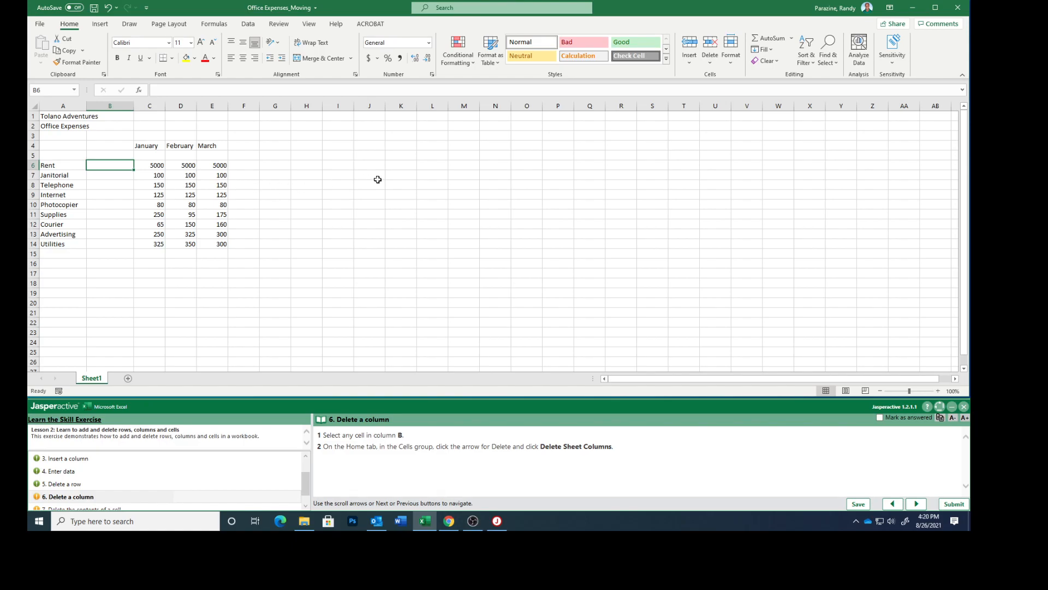
left_click(710, 65)
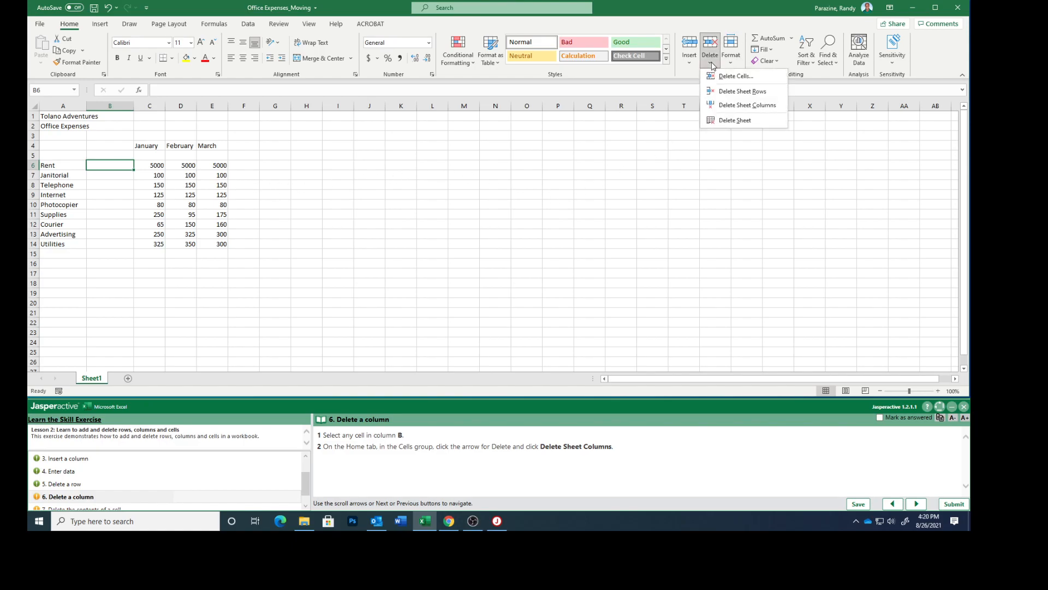
left_click(727, 106)
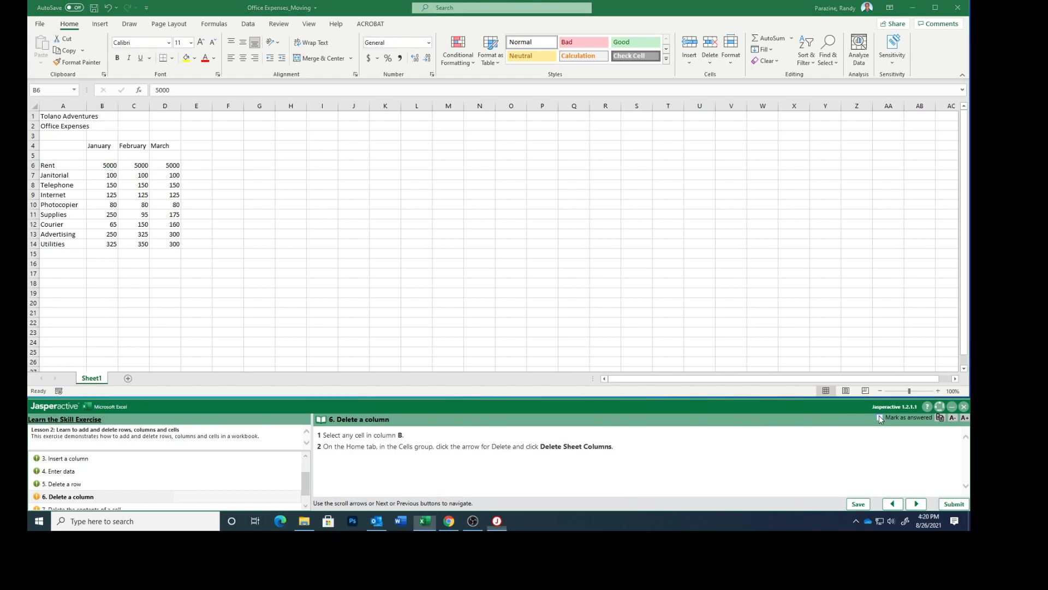
left_click(917, 502)
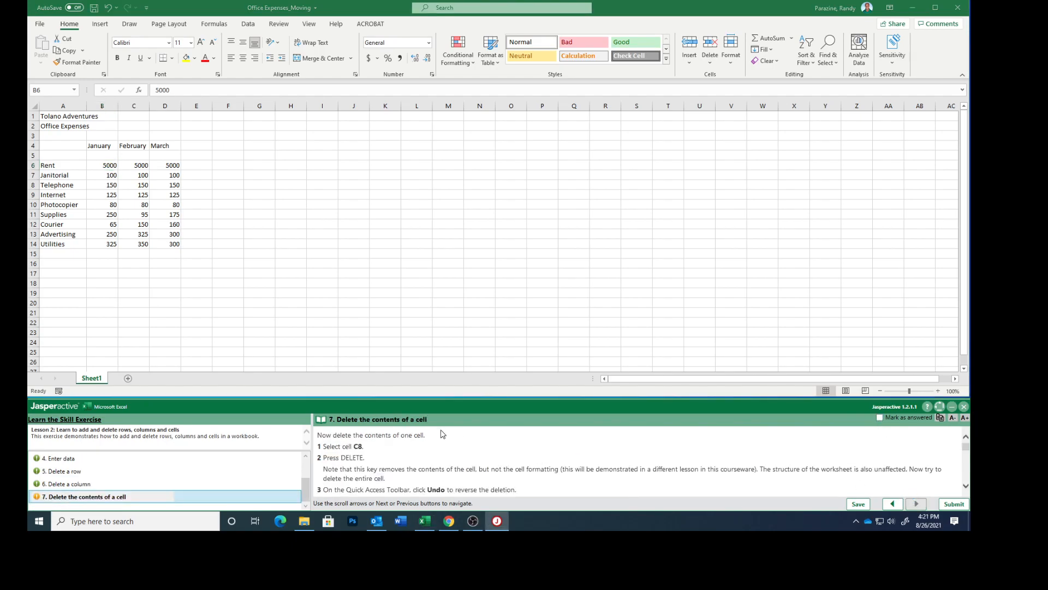
Clear the contents of cell C8, the February Telephone amount, and undo the clearing
scroll(449, 454, "down", 2)
scroll(448, 448, "up", 1)
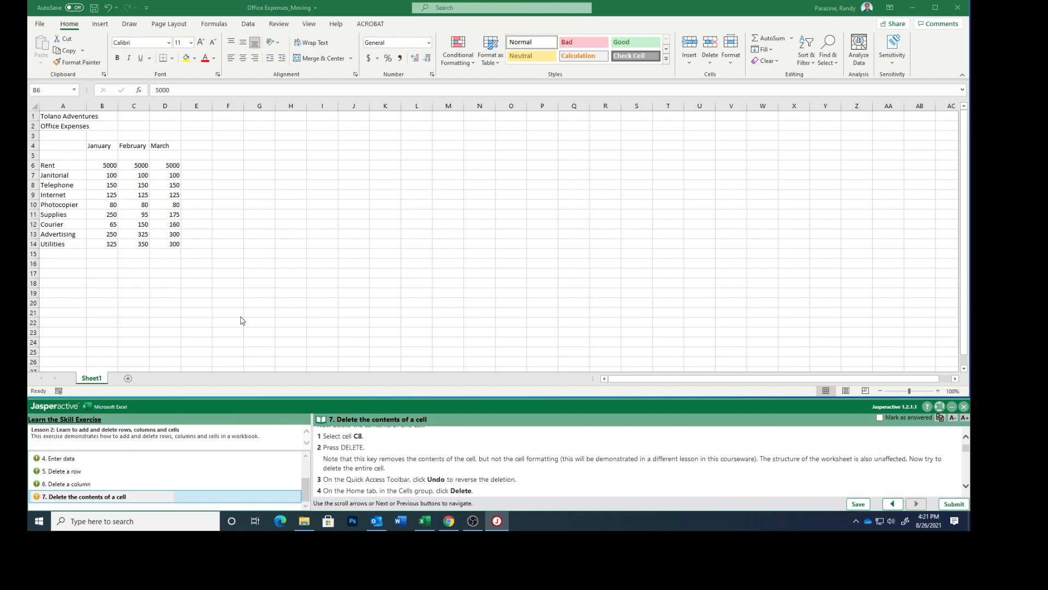
left_click(132, 185)
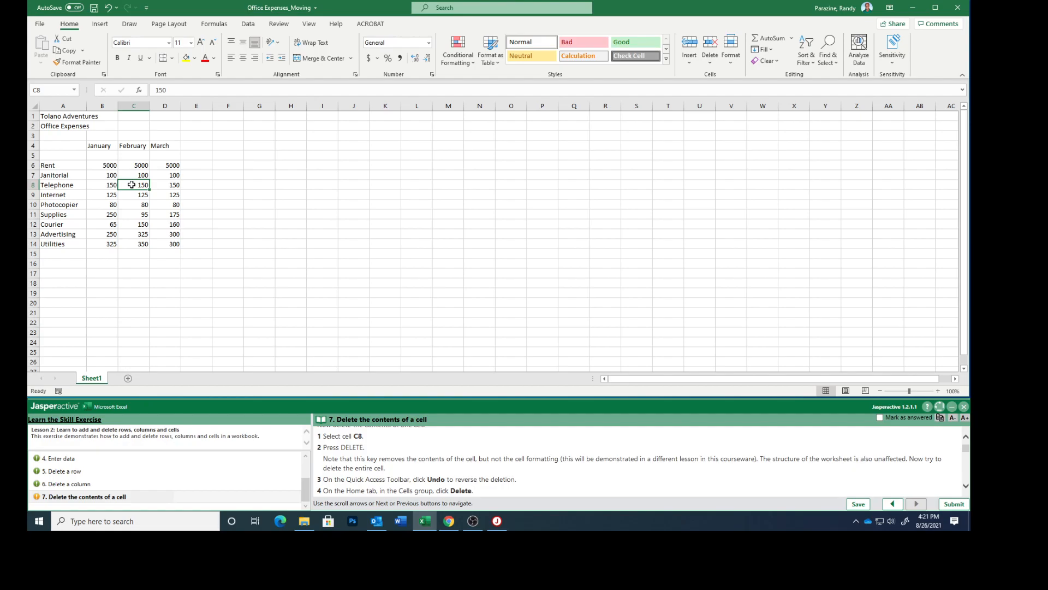
key("Delete")
left_click(109, 8)
Delete cell C8 itself with the default Delete command, read the exercise's explanation, and undo the deletion
scroll(356, 465, "down", 2)
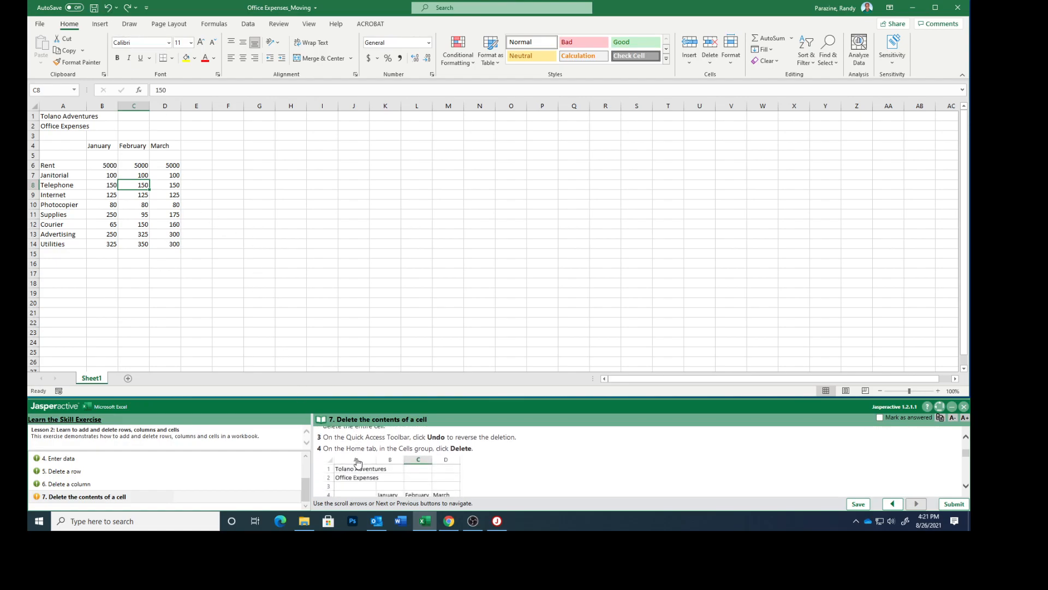
scroll(356, 464, "down", 1)
scroll(357, 462, "up", 1)
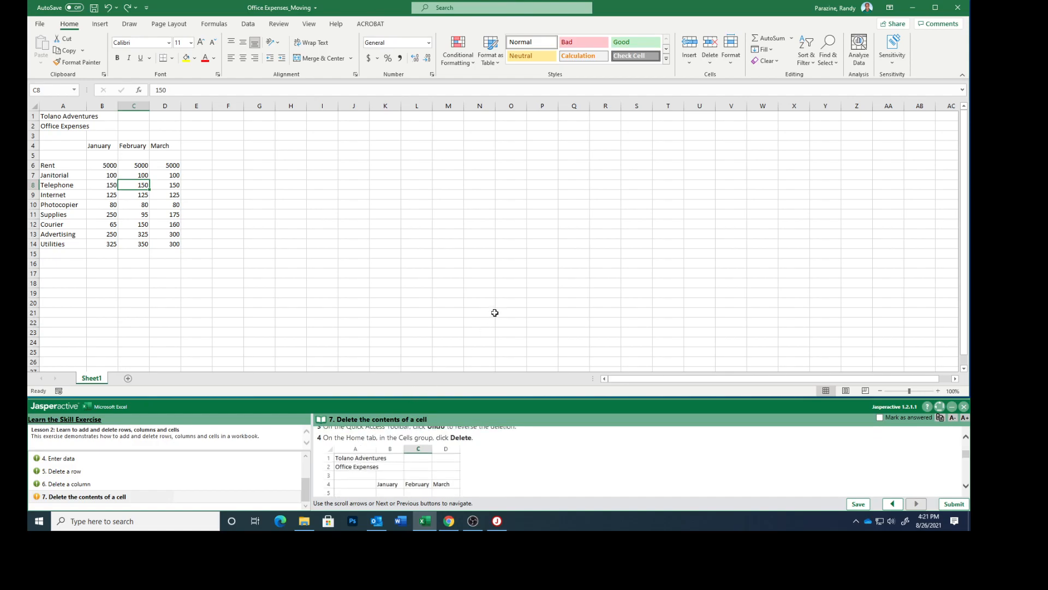
left_click(709, 45)
scroll(494, 463, "down", 4)
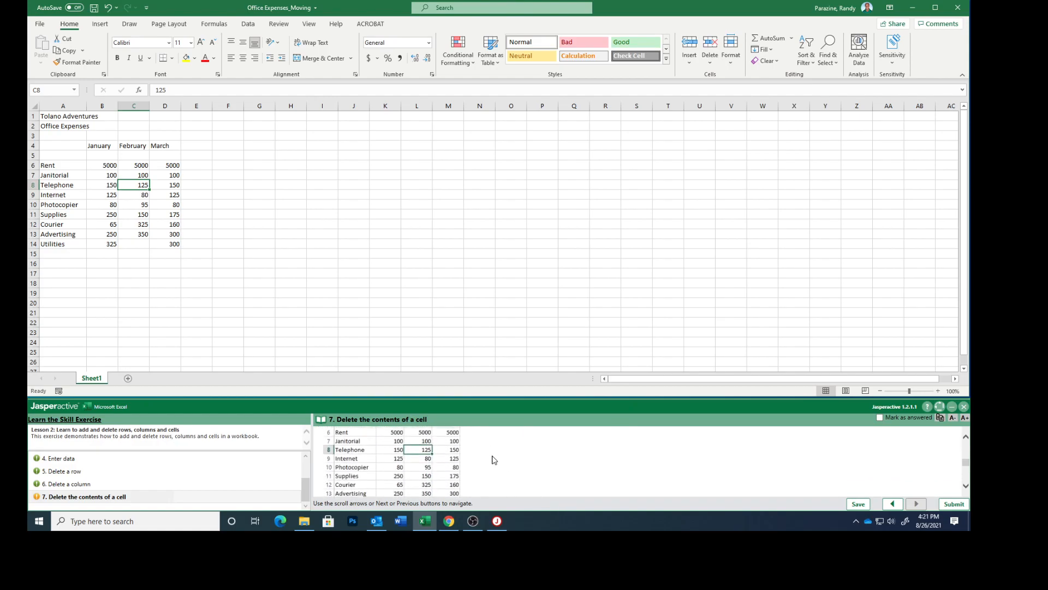
scroll(493, 458, "down", 5)
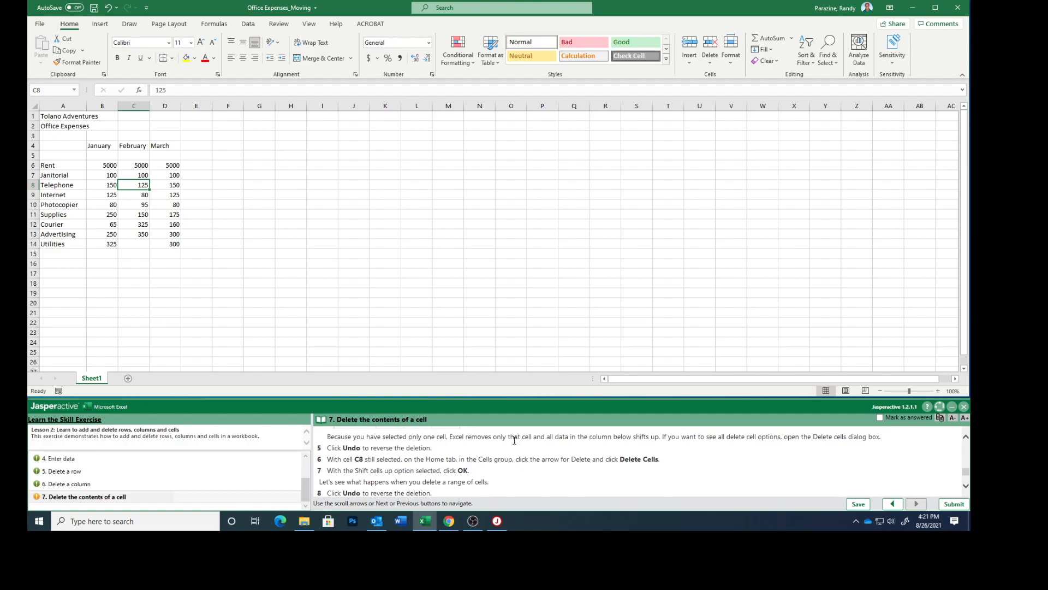
left_click(109, 8)
Delete cell C8 through the Delete Cells options with Shift cells up, and undo the deletion
left_click(710, 62)
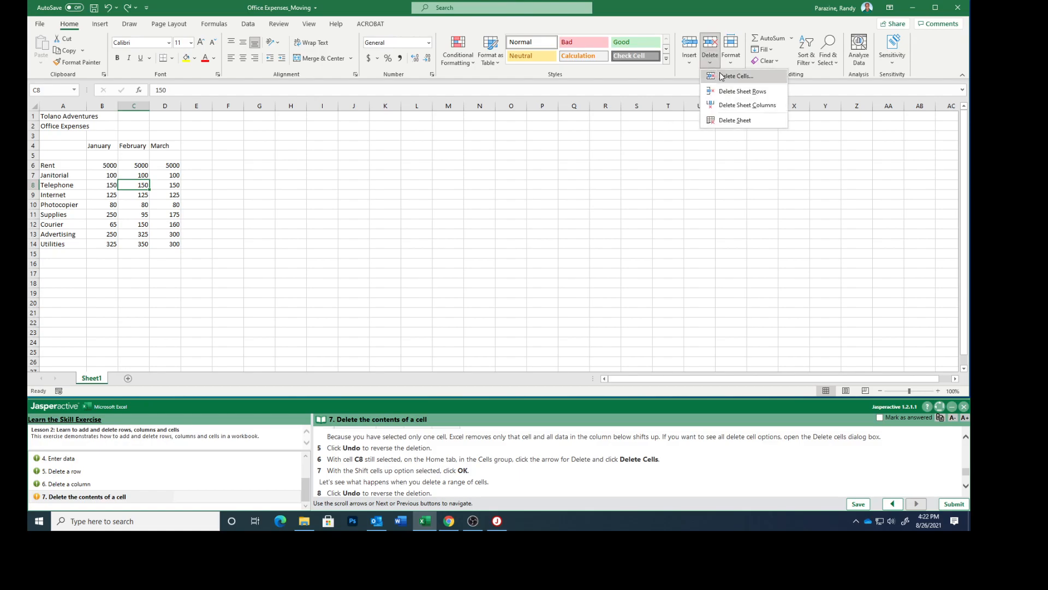
left_click(732, 76)
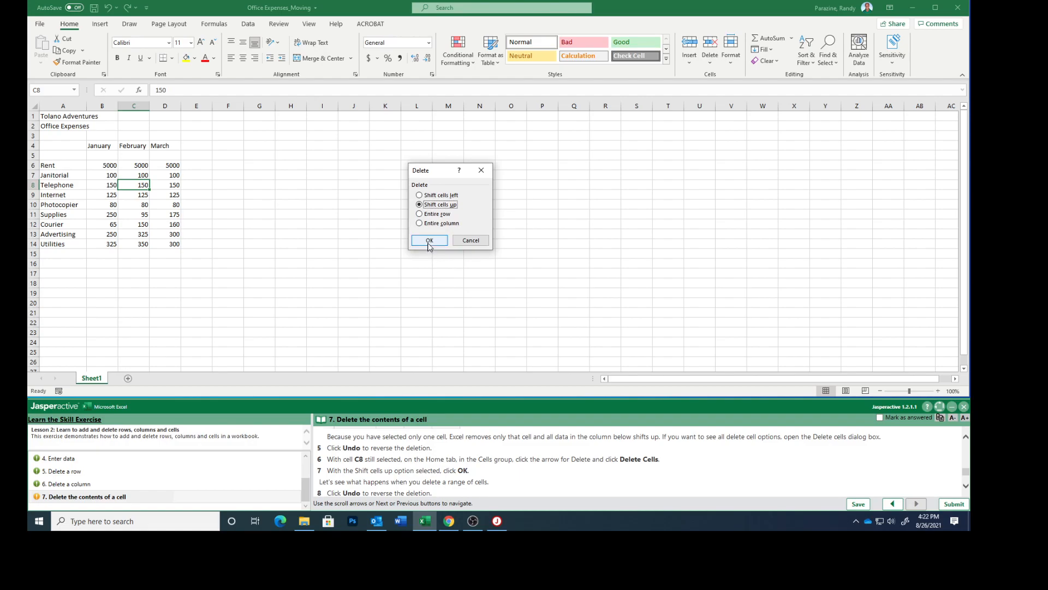
left_click(429, 241)
scroll(495, 470, "down", 3)
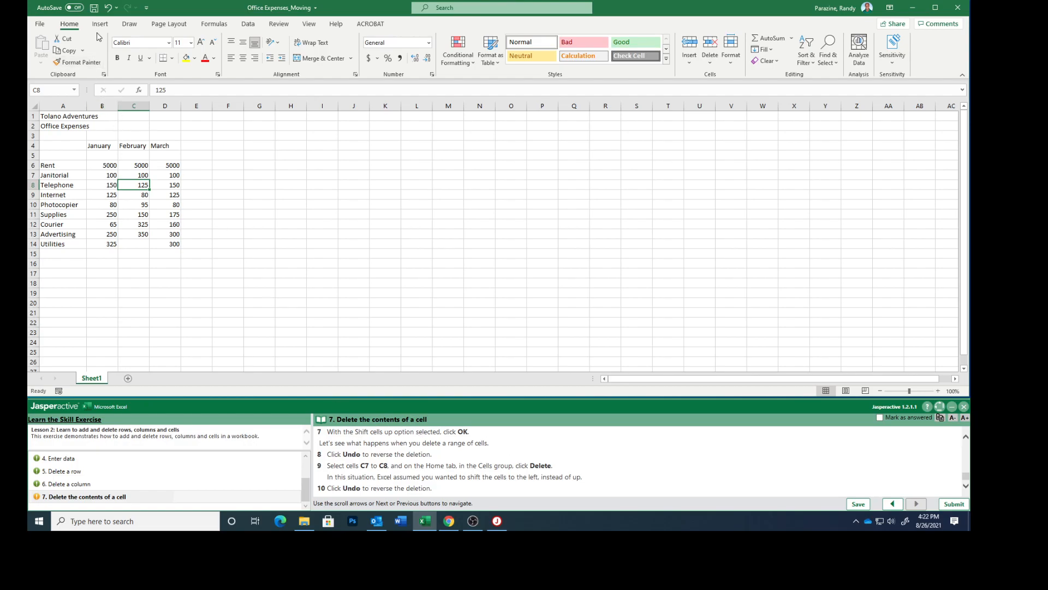
left_click(108, 8)
Delete the cell range C7 to C8 with the default Delete command, and undo the deletion
left_click_drag(139, 175, 134, 186)
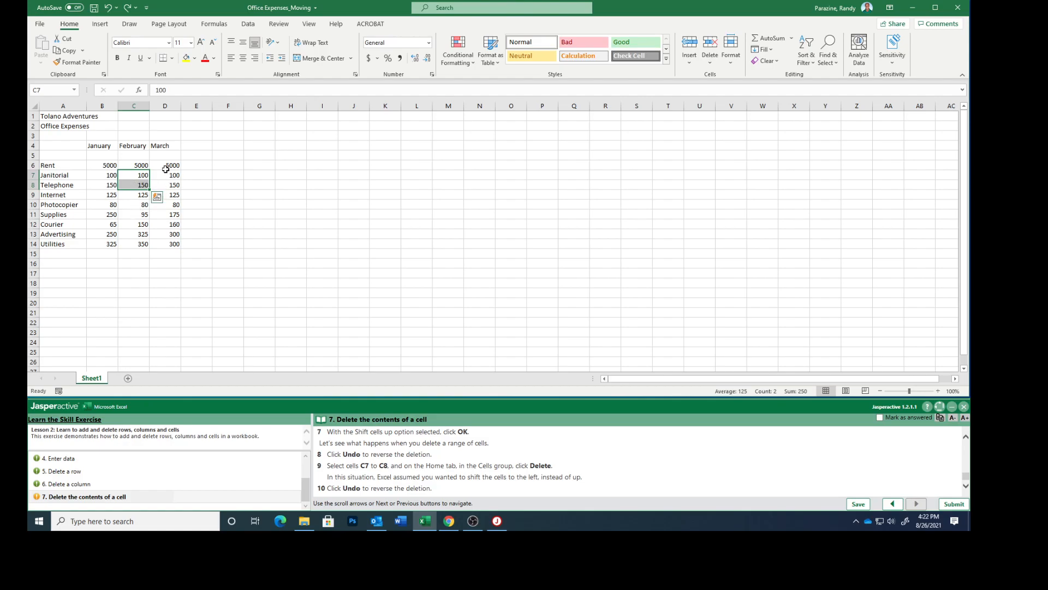
left_click(713, 46)
left_click(107, 7)
Mark the cell contents deletion task as answered and submit the exercise results for scoring
left_click(879, 417)
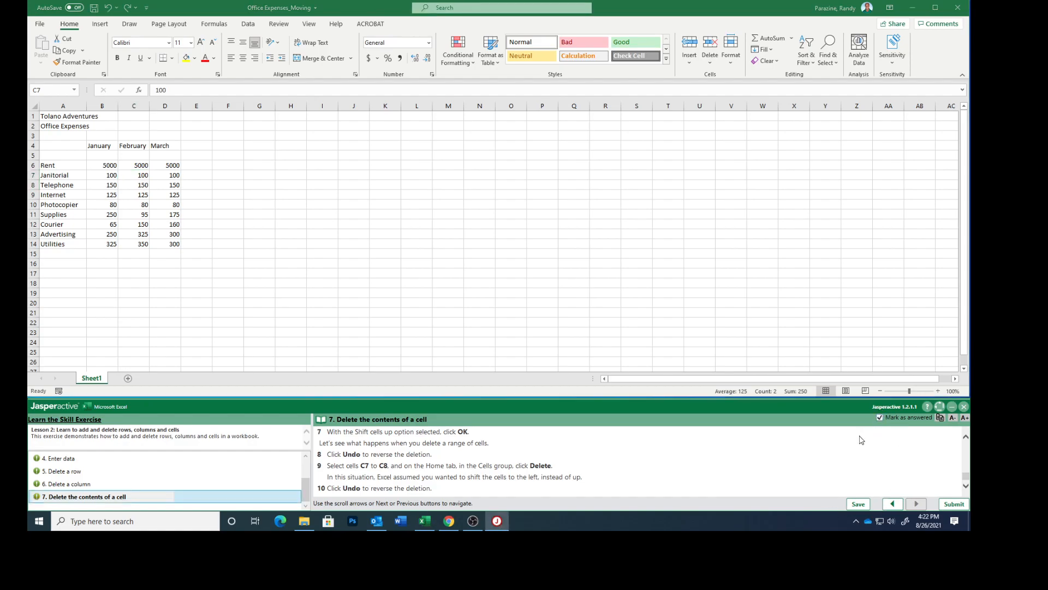
left_click(954, 504)
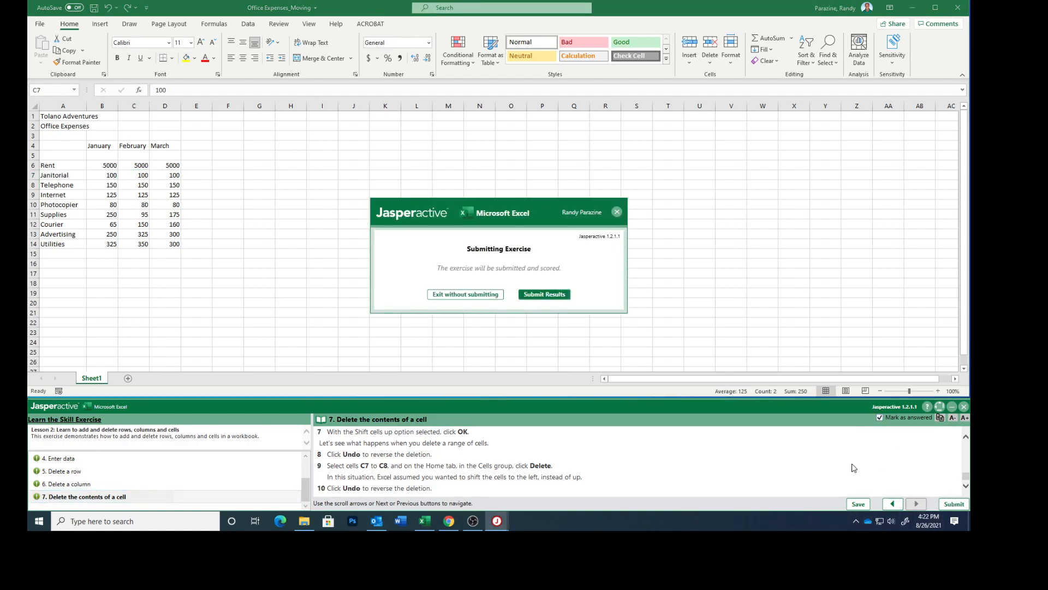
left_click(564, 295)
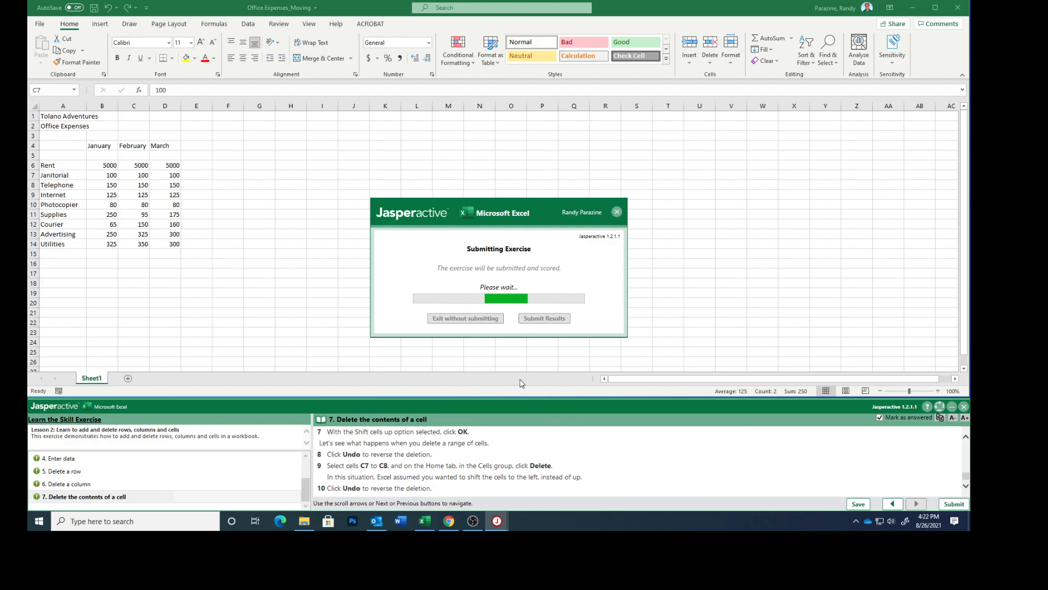